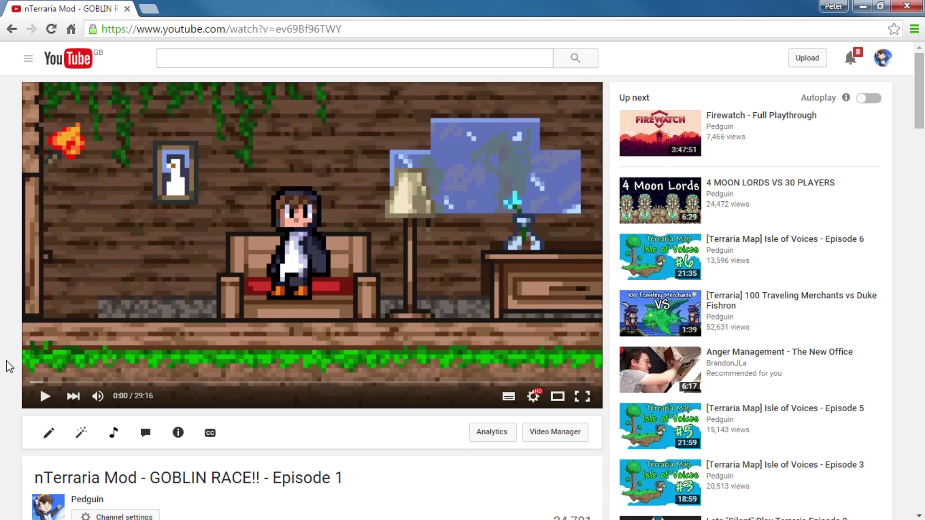
Step: Scroll down to the nTerraria Goblin Race video's description to find the mod link
scroll(10, 367, "down", 5)
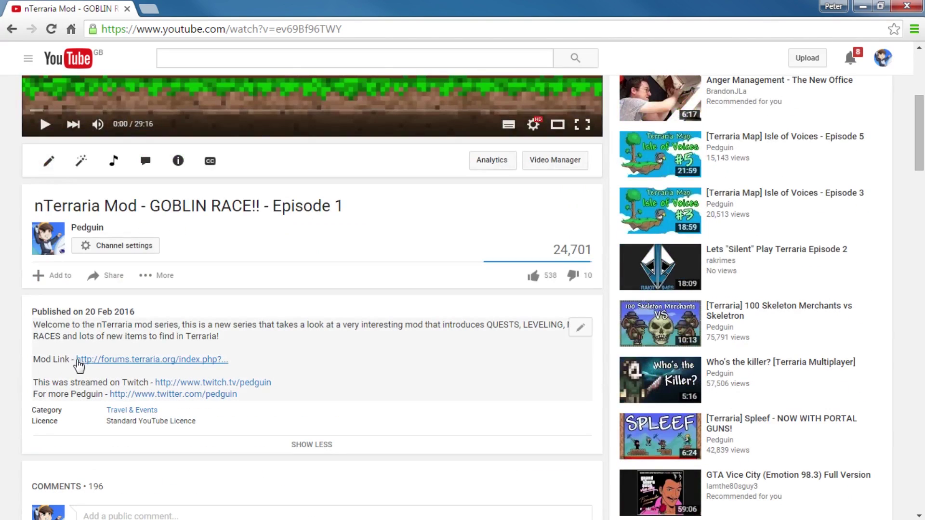
Step: Follow the description's mod link to the forum thread and download N Terraria 6.zip
left_click(87, 360)
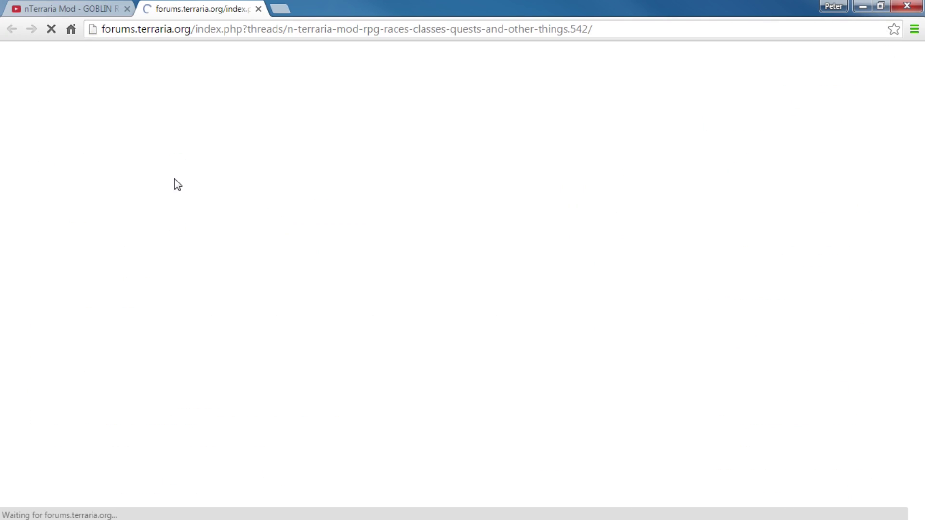
scroll(240, 331, "down", 15)
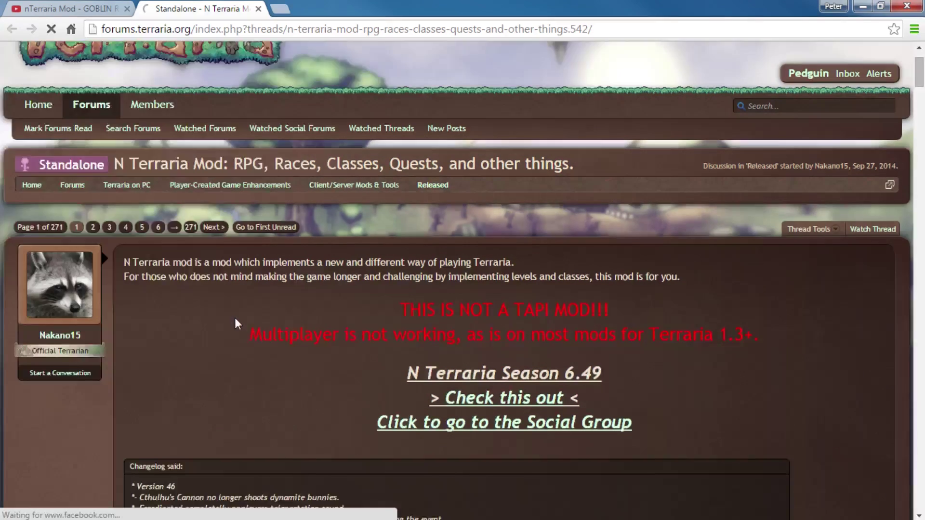
scroll(240, 296, "down", 12)
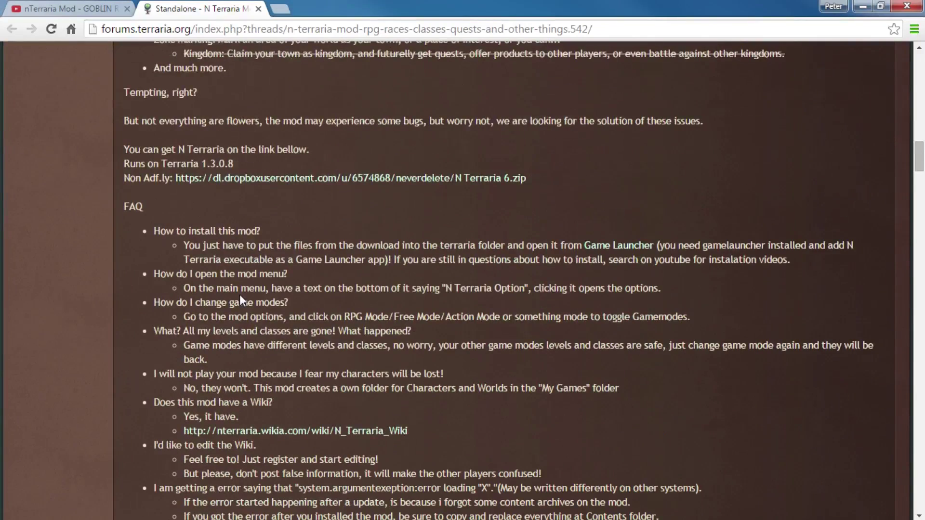
left_click(263, 179)
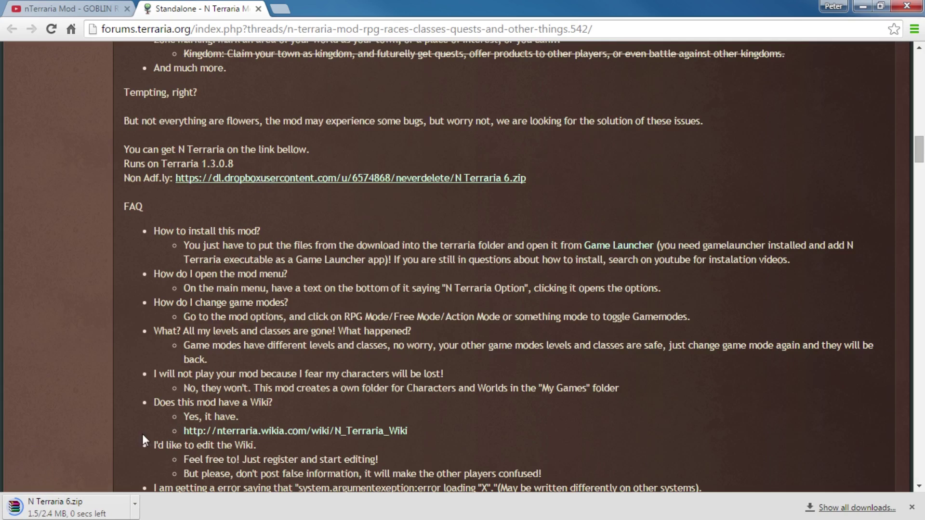
Step: Minimize the browser and extract N Terraria 6.zip into the Downloads folder
left_click(860, 6)
mouse_move(667, 260)
left_mouse_down()
mouse_move(582, 187)
mouse_move(720, 227)
left_mouse_up()
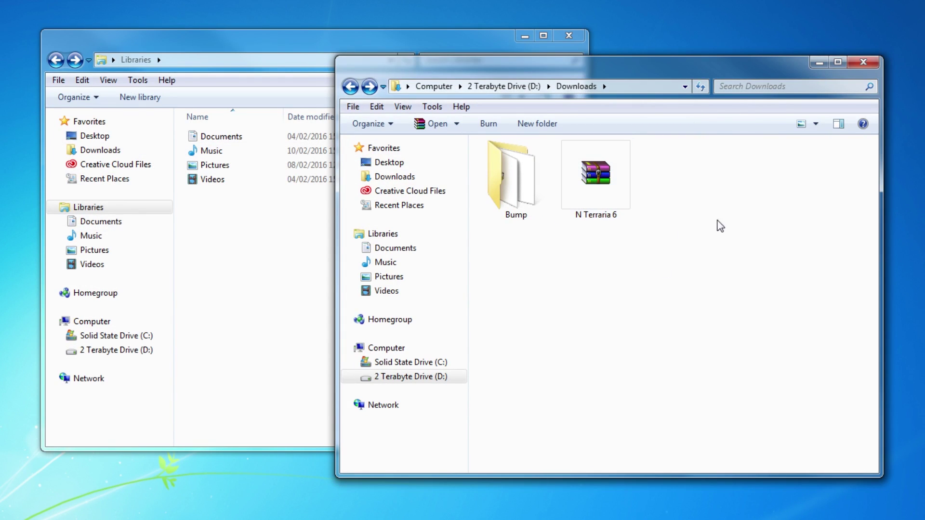
left_click(679, 236)
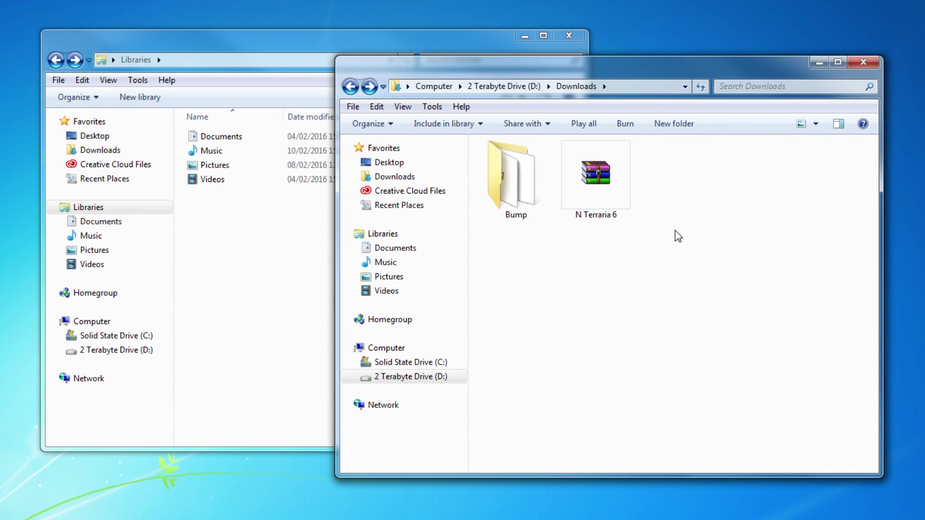
right_click(593, 185)
left_click(626, 224)
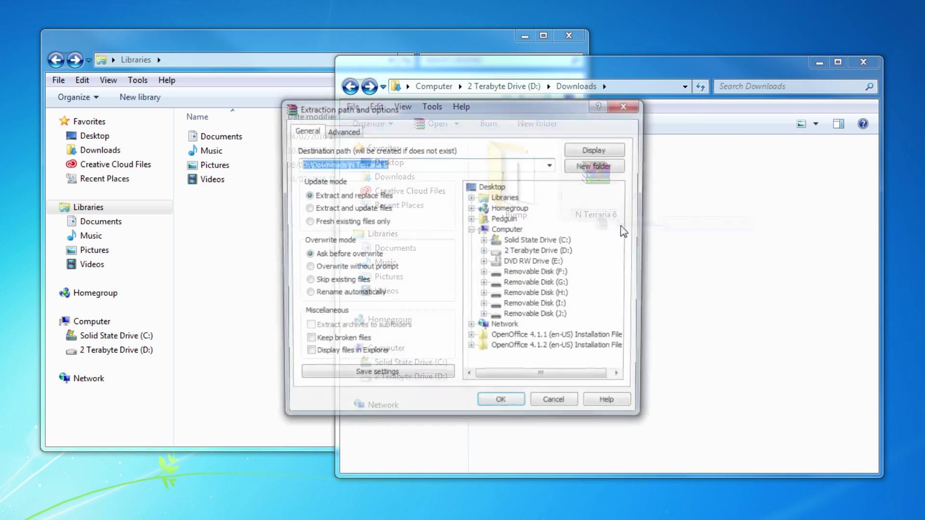
left_click(506, 407)
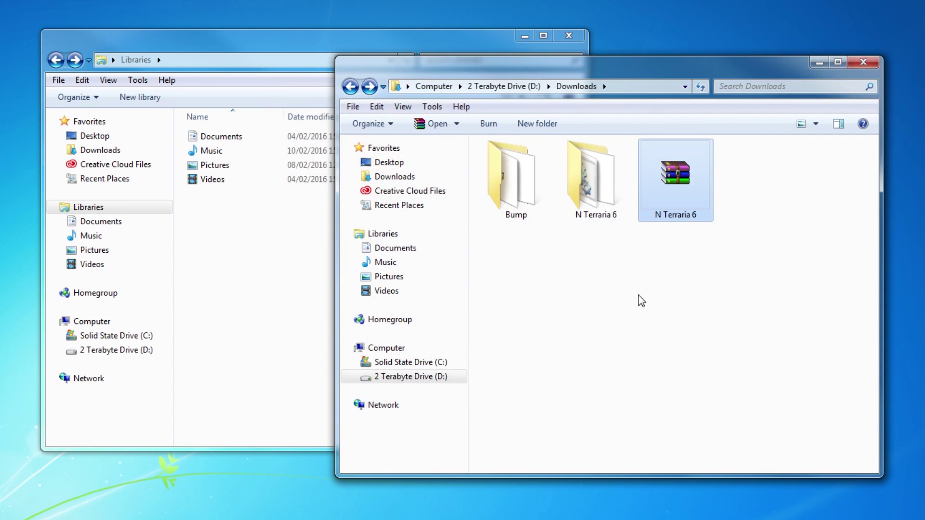
Step: Open the extracted N Terraria 6 folder and copy its three mod items
double_click(601, 202)
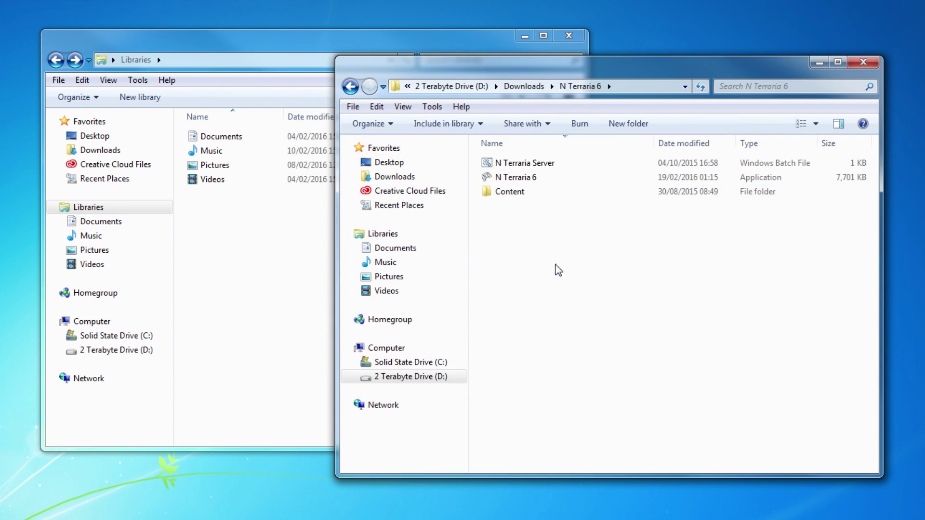
left_click_drag(563, 282, 512, 161)
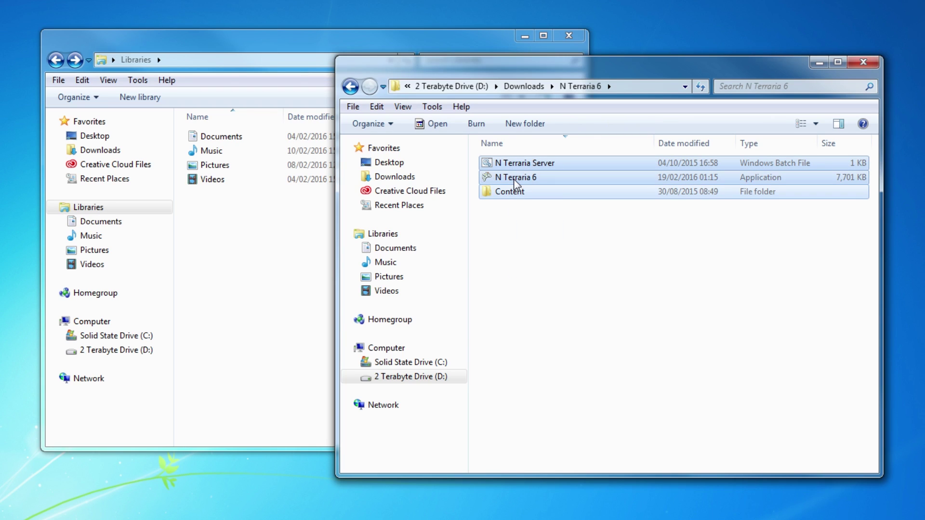
right_click(514, 178)
left_click(574, 319)
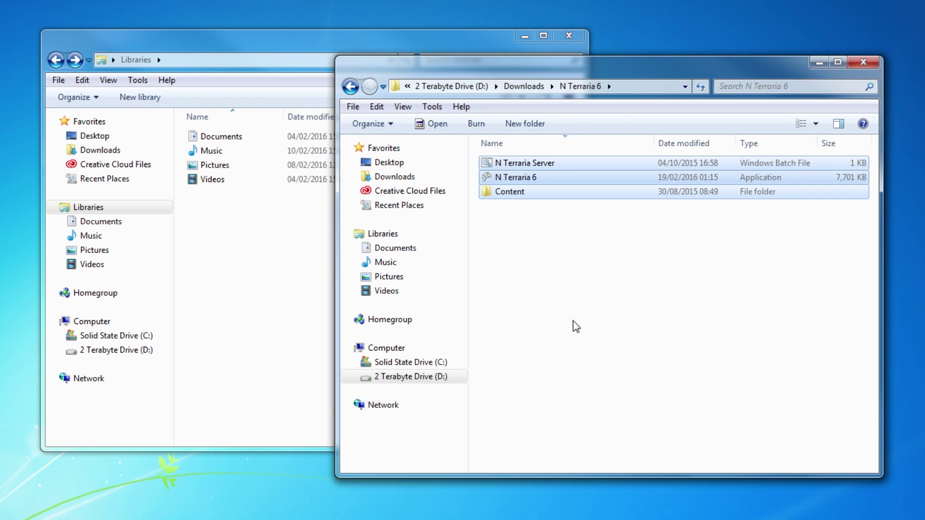
Step: Open the Documents library and then the Steam folder shortcut
left_click(574, 321)
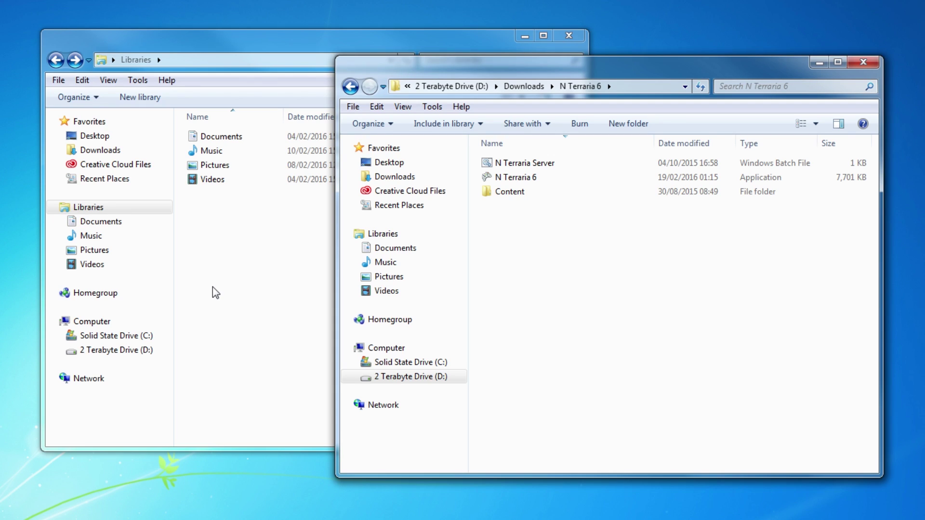
left_click(213, 287)
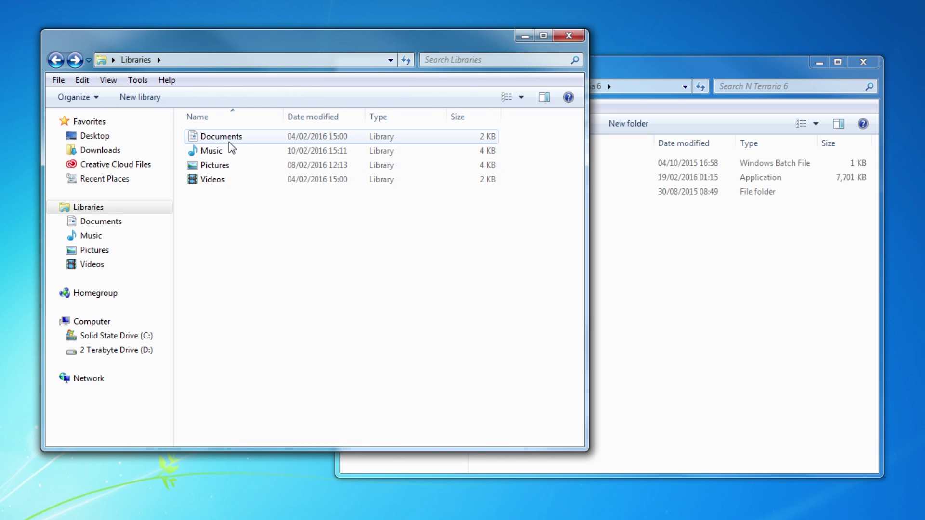
double_click(229, 142)
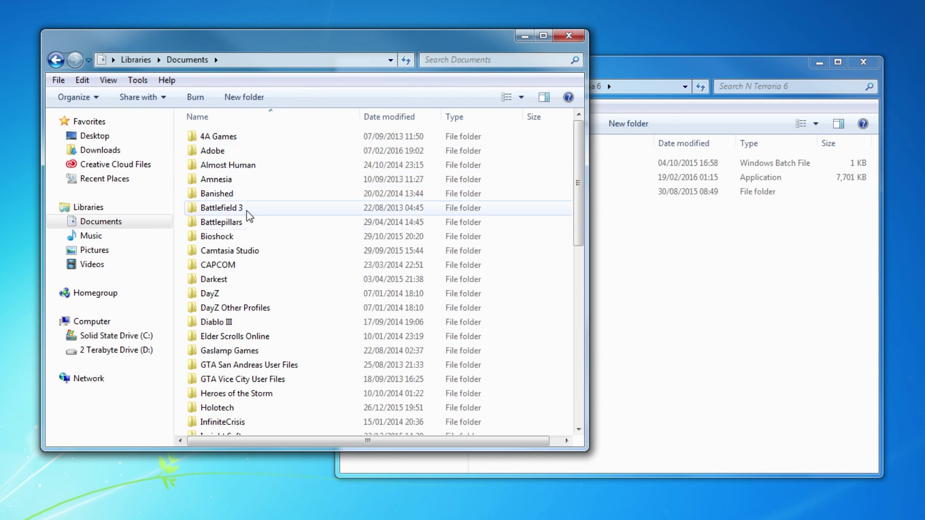
key("s")
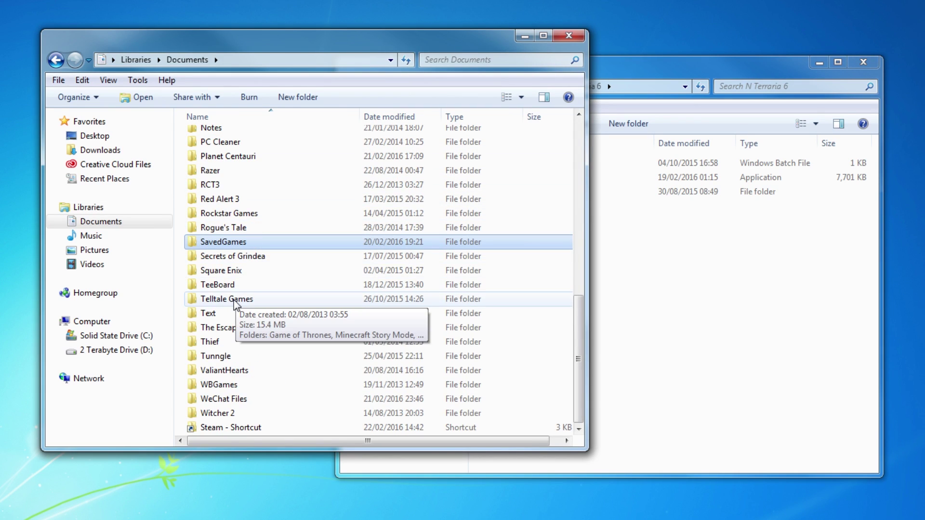
double_click(243, 428)
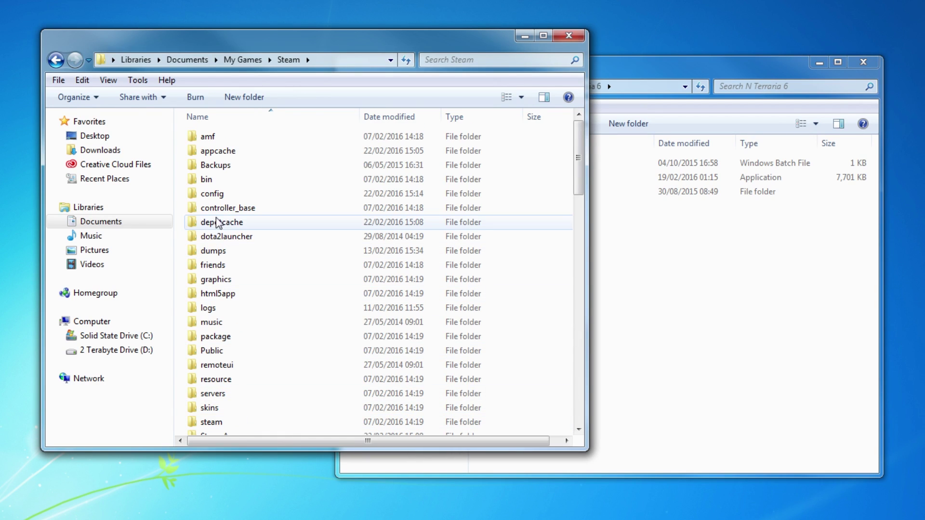
Step: Navigate through SteamApps and common into the Terraria game folder
type("st")
scroll(236, 391, "down", 1)
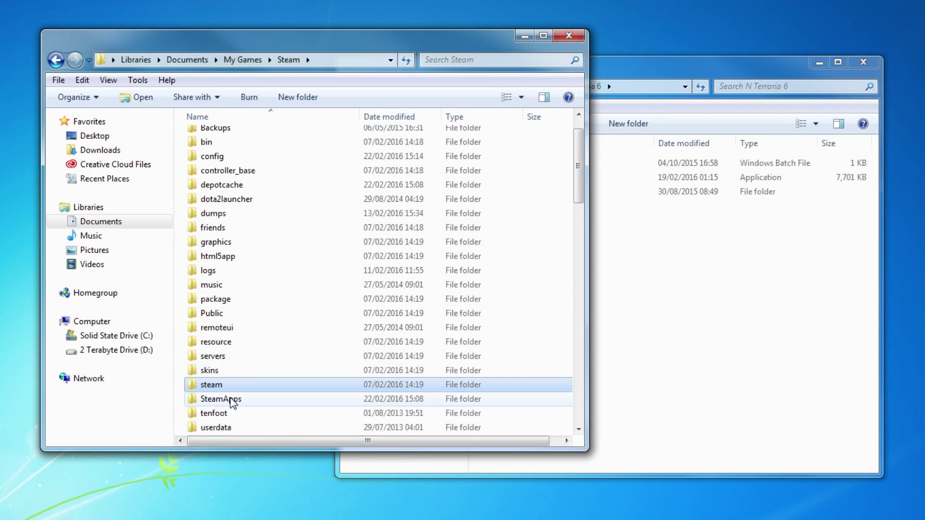
double_click(233, 403)
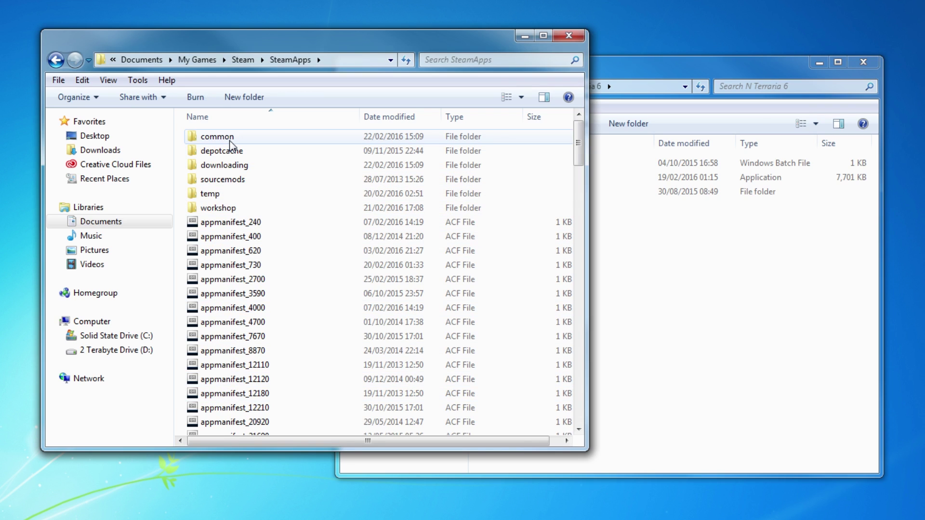
double_click(230, 140)
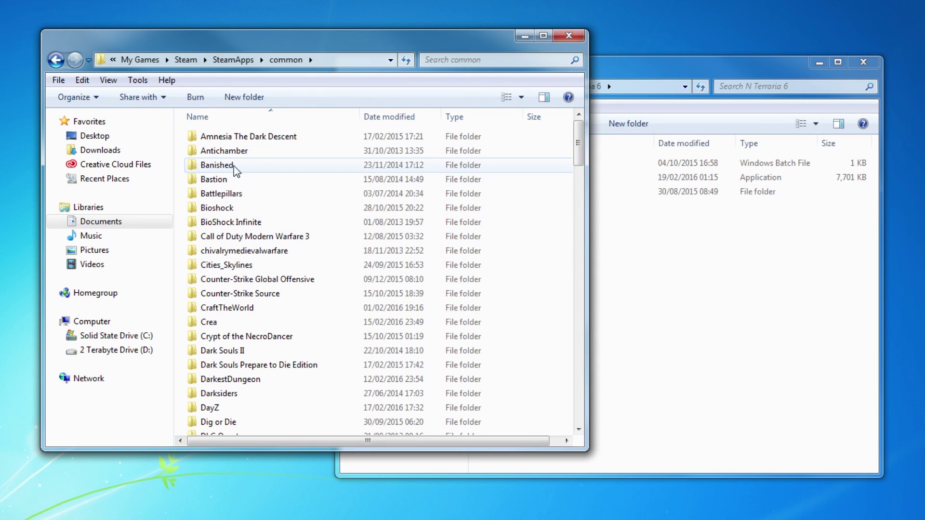
left_click(234, 166)
key("t")
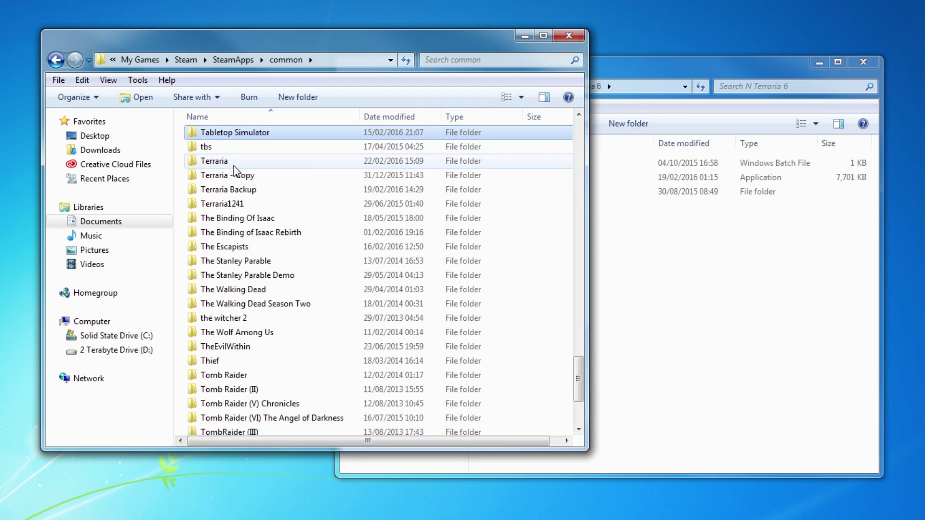
left_click(234, 165)
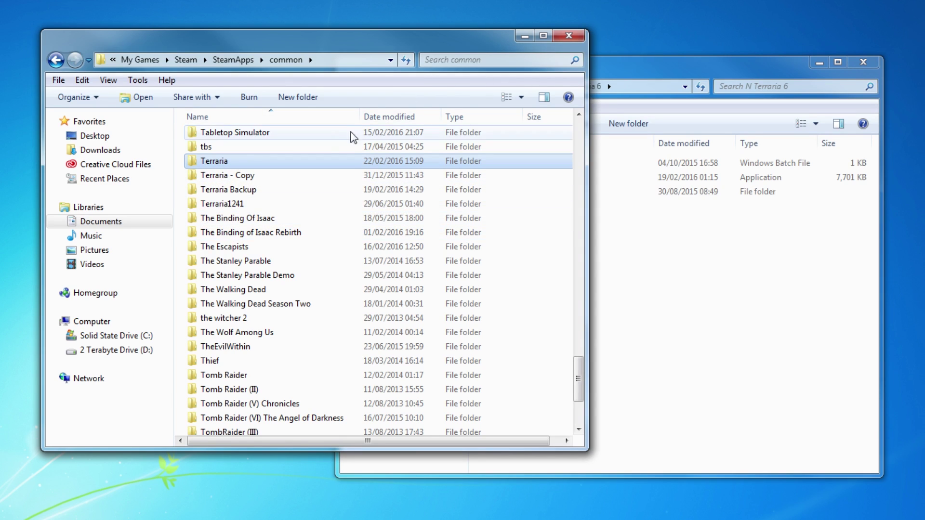
double_click(216, 162)
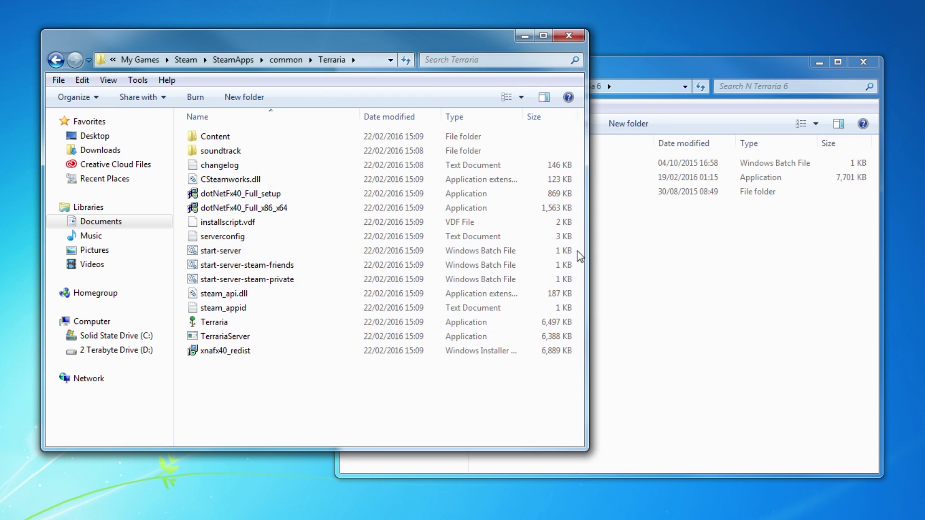
Step: Copy all three items from the N Terraria 6 download folder
left_click(646, 259)
left_click_drag(562, 272, 515, 152)
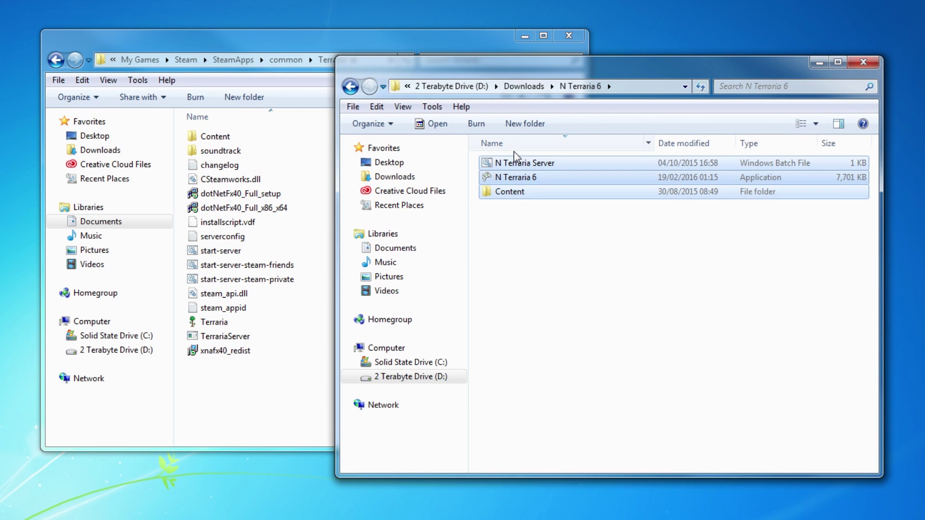
right_click(522, 184)
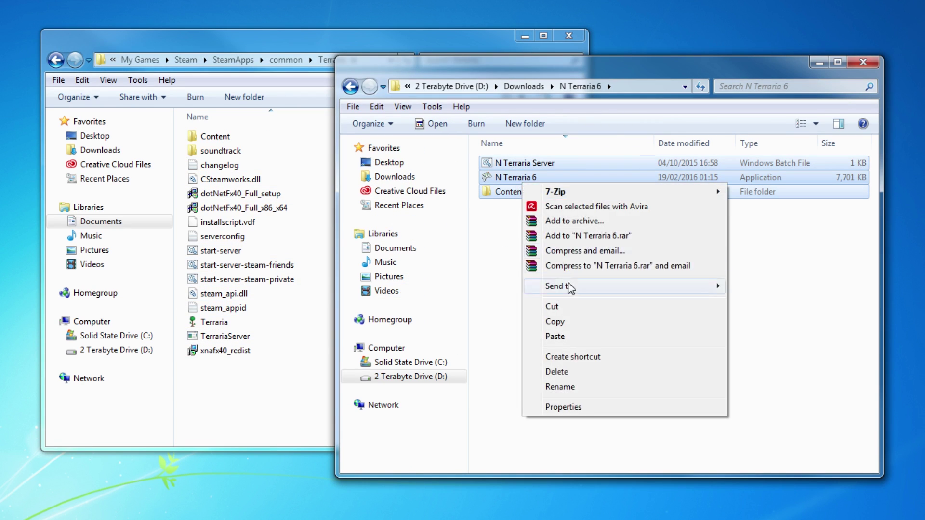
left_click(554, 322)
Step: Paste them into the Steam Terraria folder, merge Content, and verify the N Terraria 6 folder there
left_click(257, 388)
right_click(258, 387)
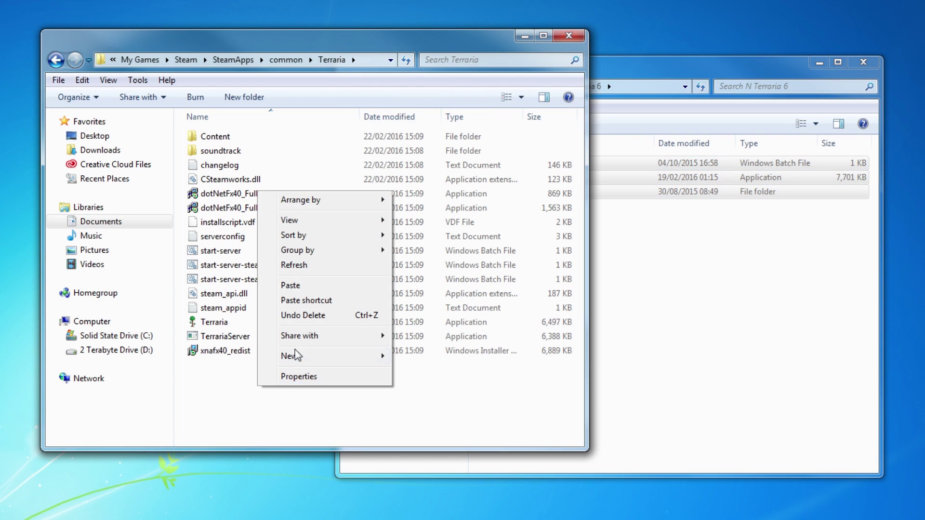
left_click(304, 288)
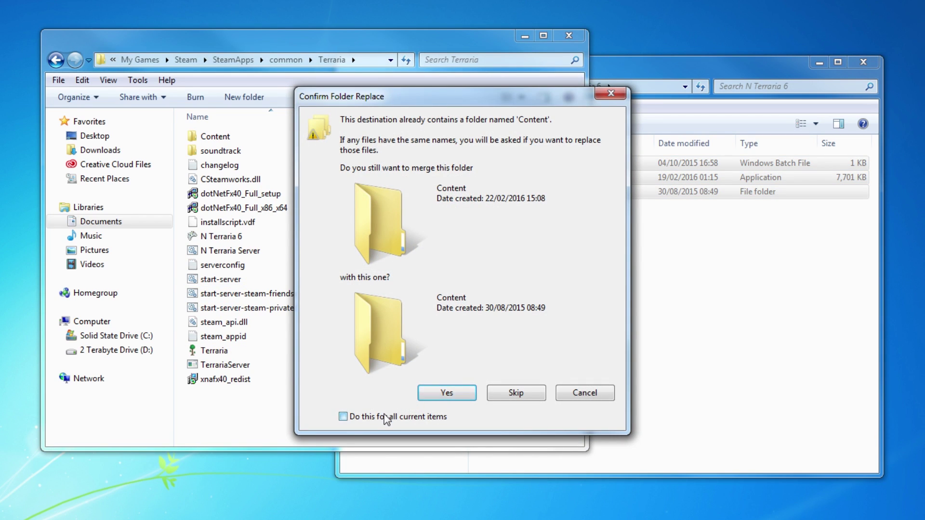
left_click(446, 394)
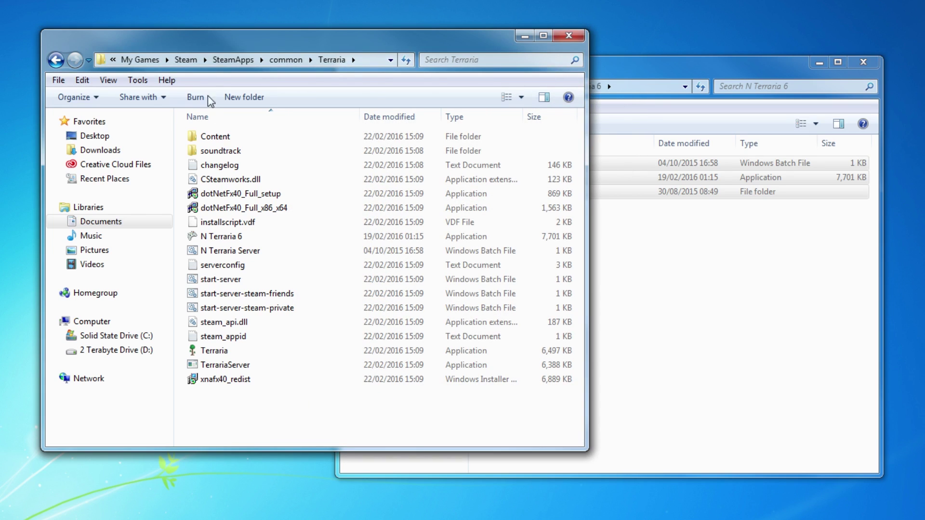
double_click(221, 139)
left_click(226, 169)
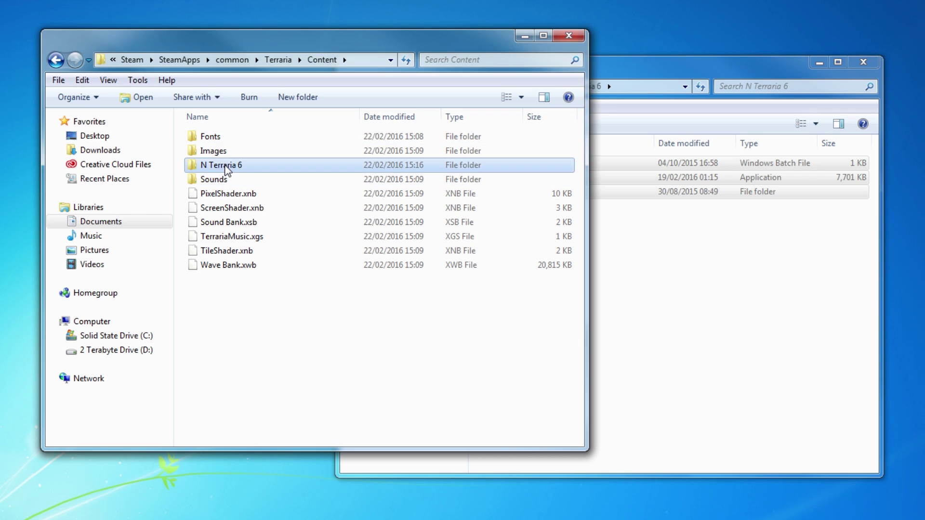
left_click(282, 58)
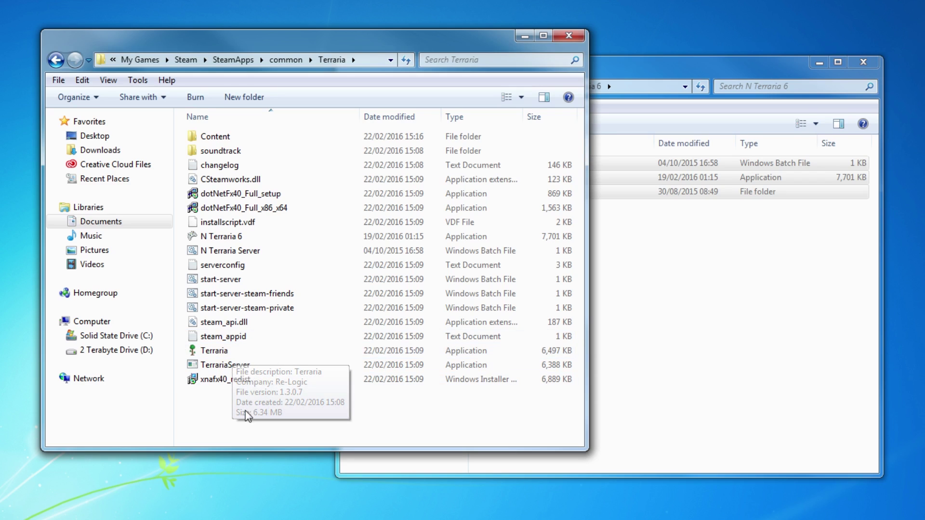
Step: Launch N Terraria 6 from the Terraria folder, allowing it past the security warning
double_click(228, 241)
left_click(553, 278)
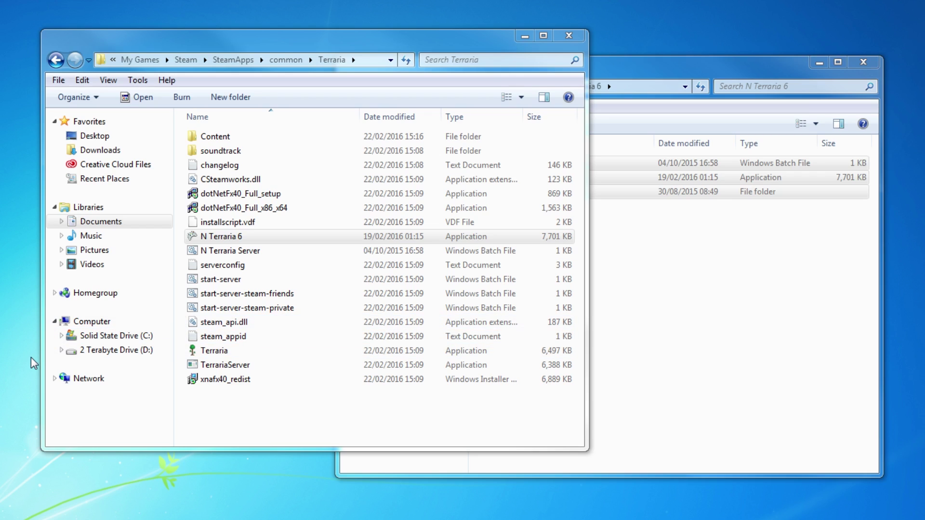
left_click(214, 397)
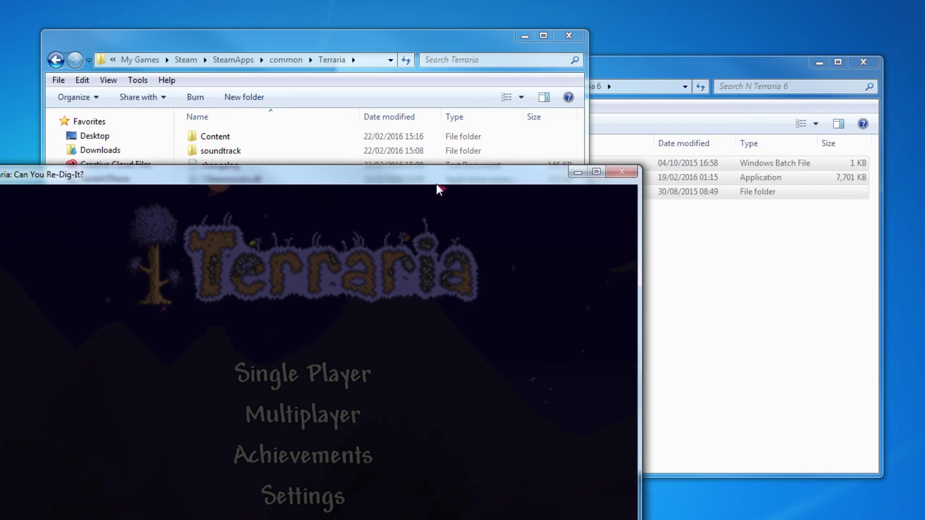
Step: Centre the game window, then view and close the N Terraria Options panel
mouse_move(436, 183)
left_mouse_down()
mouse_move(685, 43)
mouse_move(588, 53)
left_mouse_up()
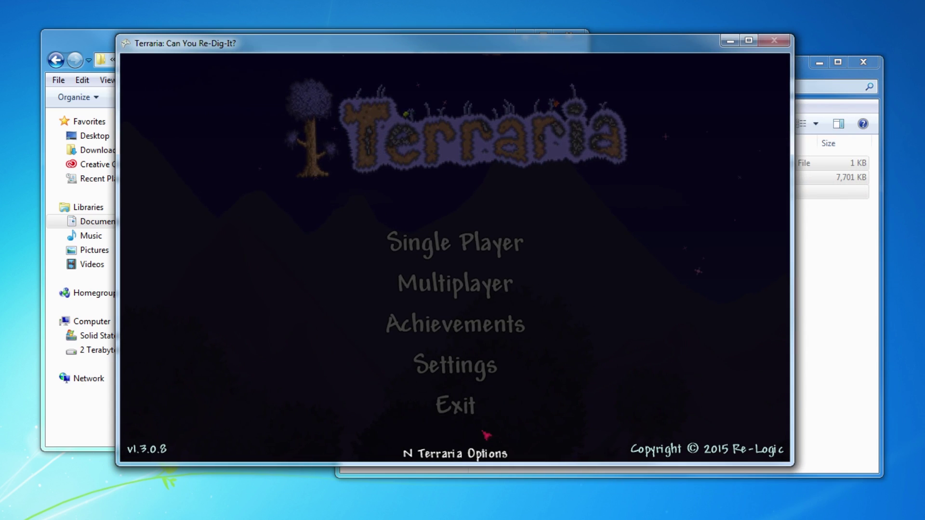
left_click(441, 455)
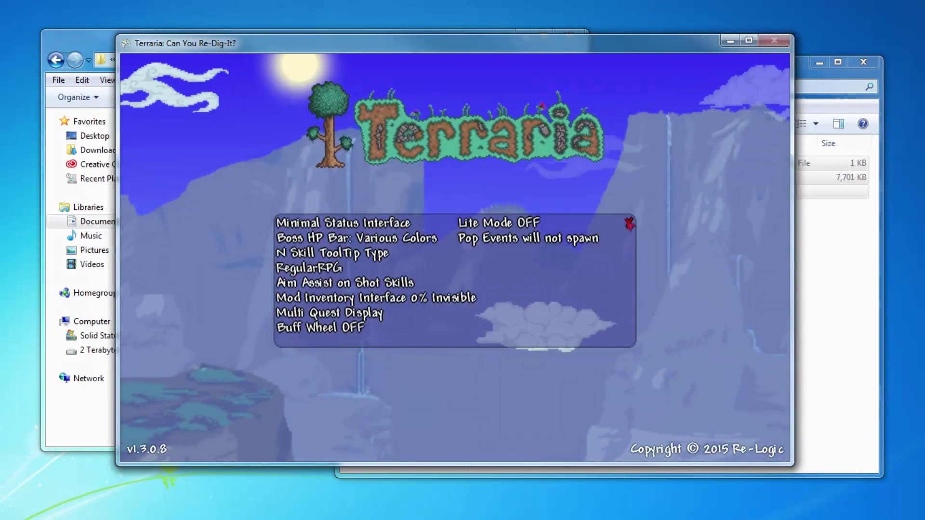
left_click(631, 224)
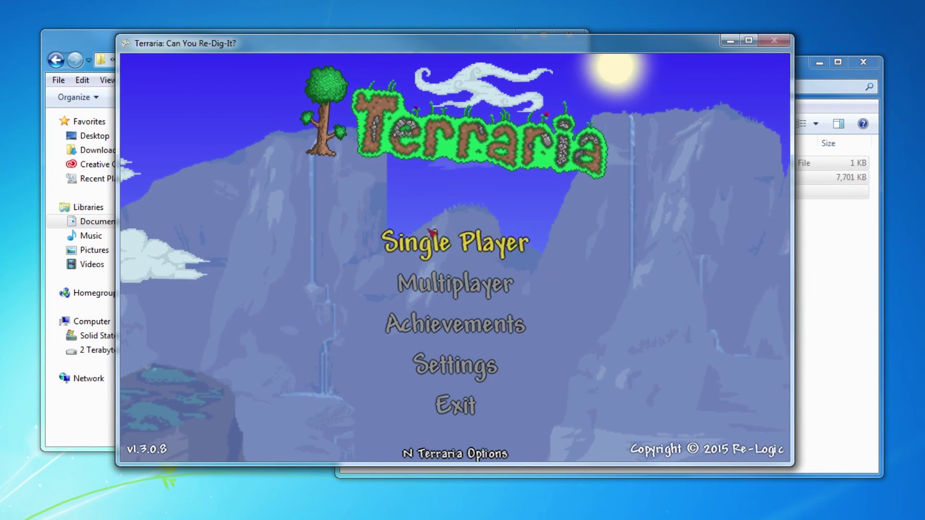
Step: Start a new Single Player character and briefly view the Skin selection panel
left_click(448, 242)
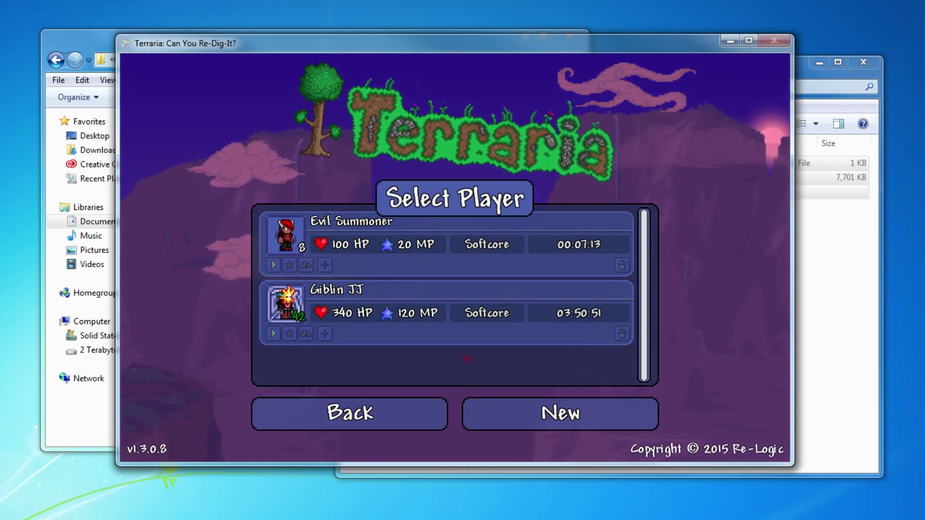
left_click(560, 414)
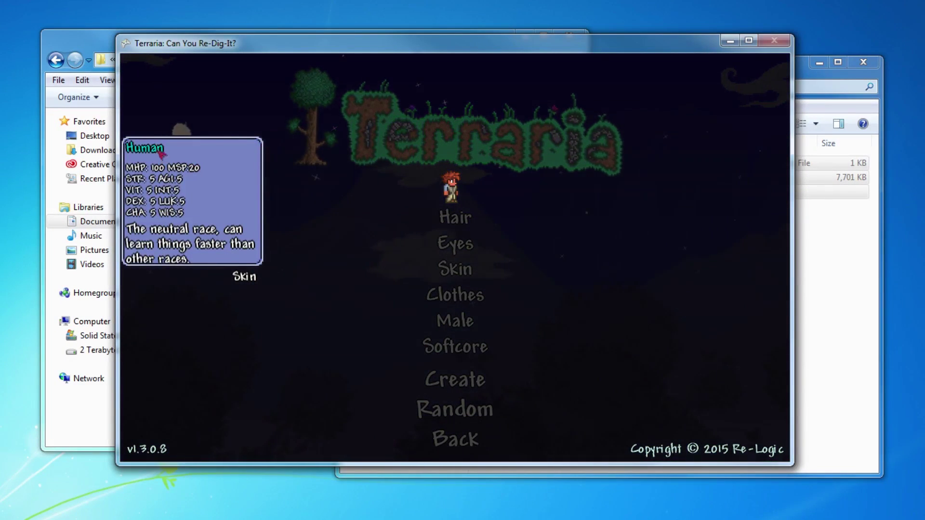
left_click(244, 275)
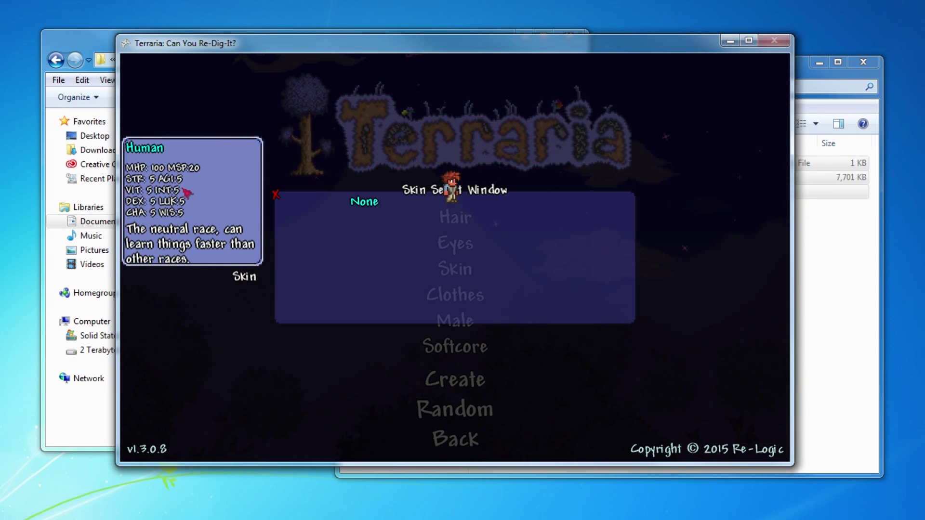
left_click(276, 194)
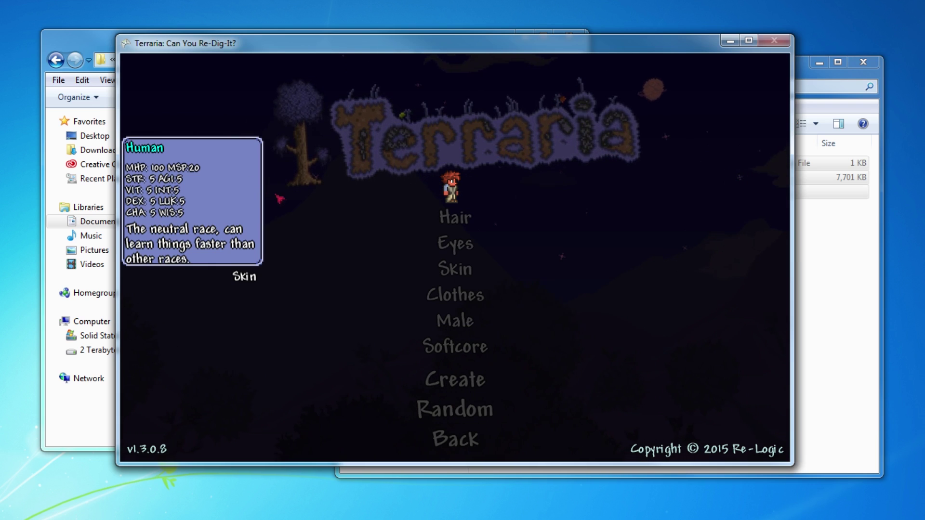
Step: Cycle through the character races, including Zugitak and Human, then go back to player selection
left_click(137, 152)
left_click(141, 153)
left_click(144, 153)
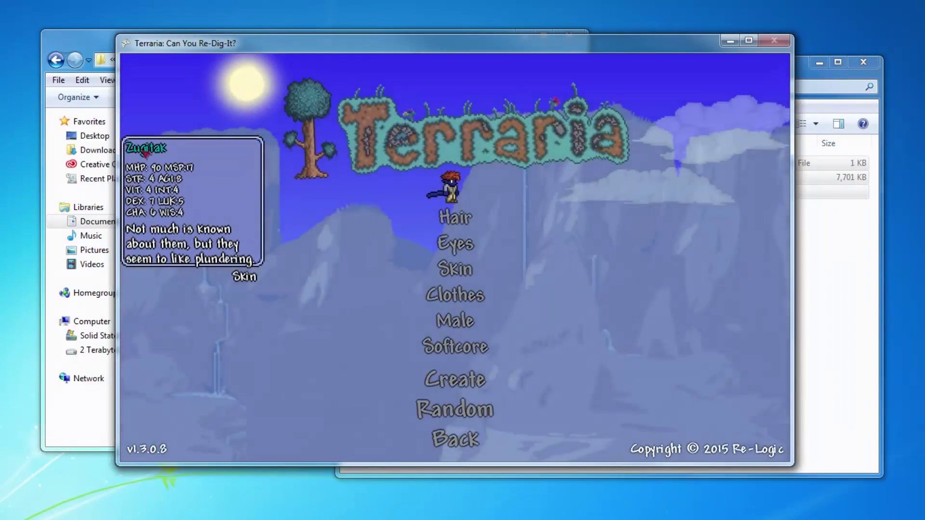
left_click(144, 152)
left_click(144, 152)
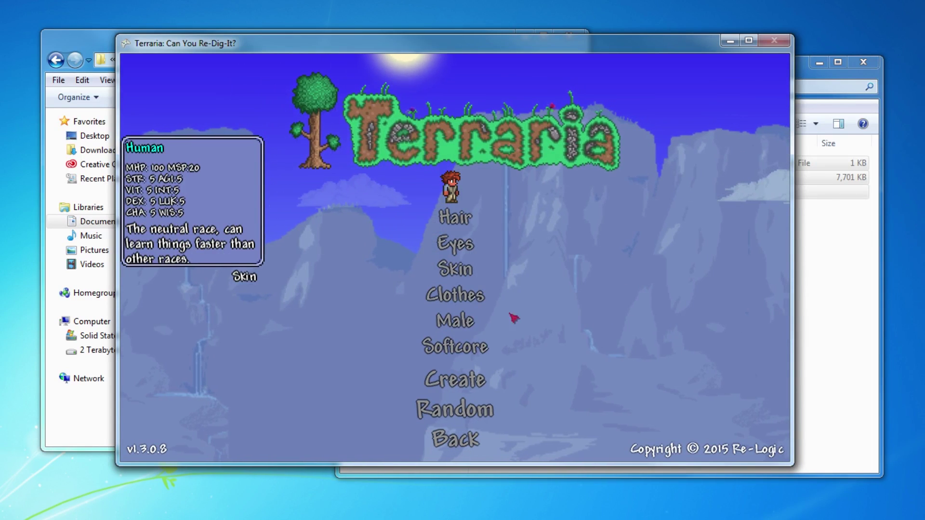
left_click(456, 439)
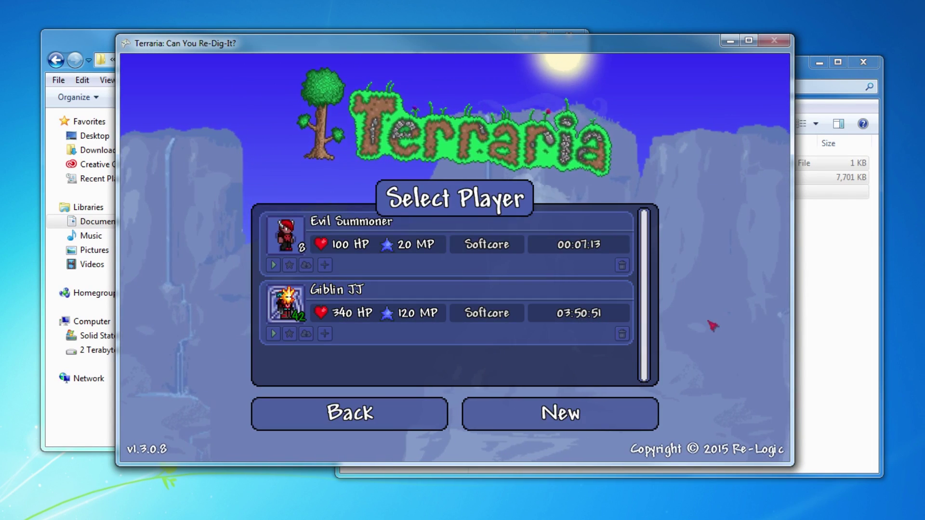